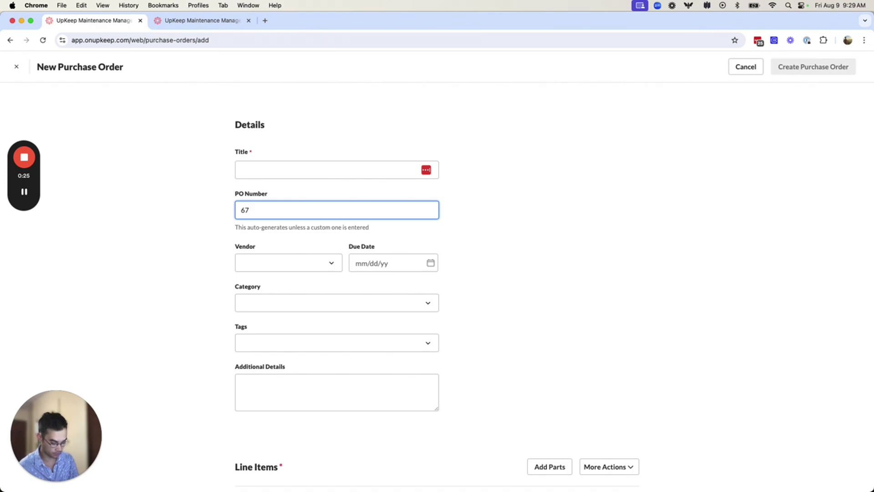
- Try a custom alphanumeric PO number on the new purchase order, and discard the form without creating it
type("HUN")
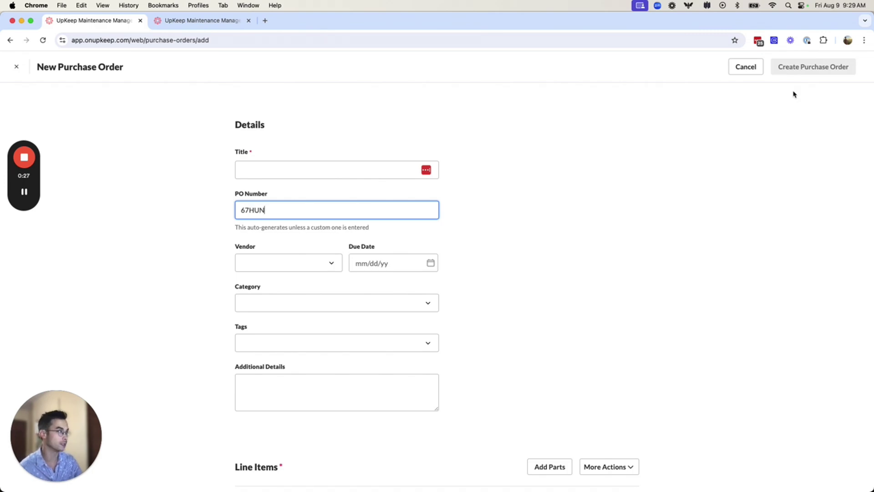
left_click(758, 68)
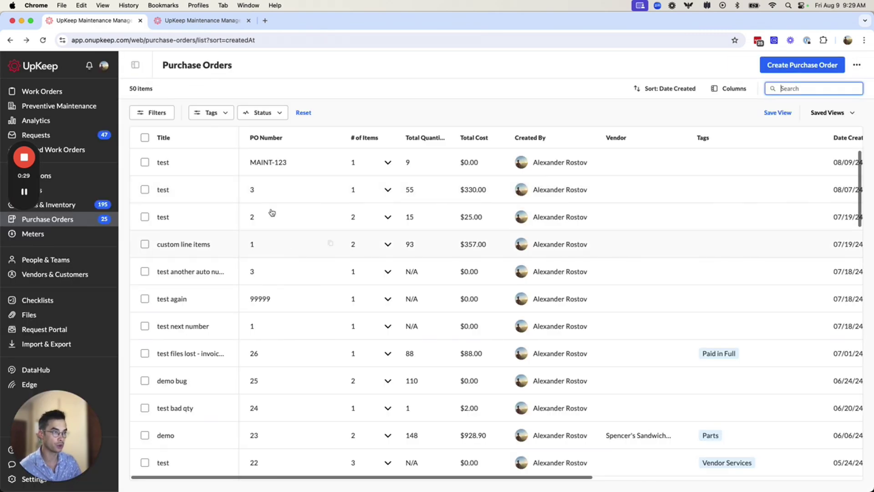
- Review the details of the newest purchase order titled "test" and return to the purchase orders list
left_click(212, 162)
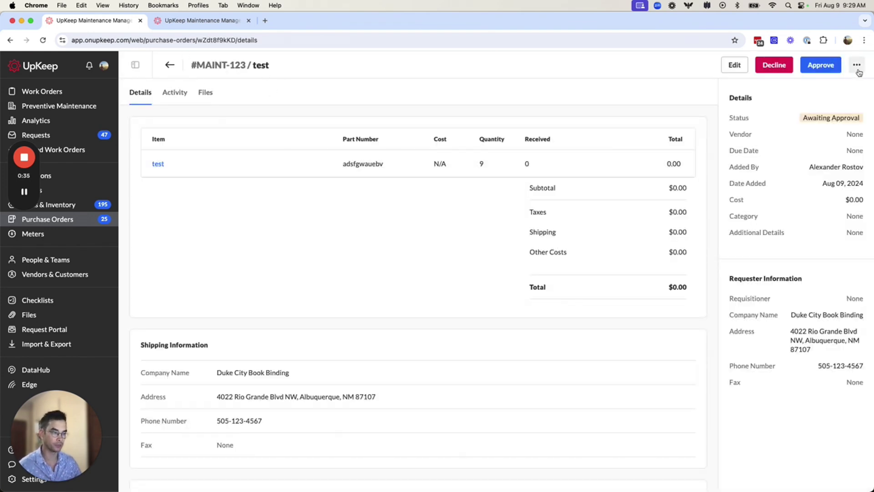
left_click(170, 65)
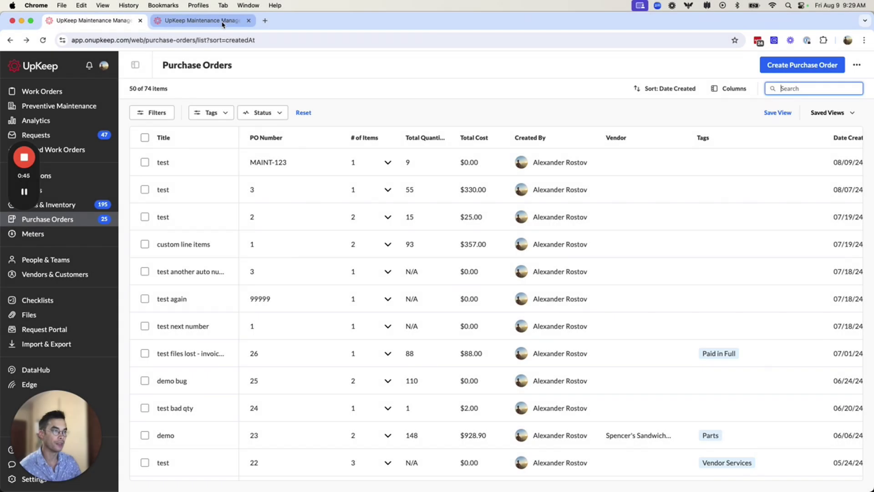
left_click(222, 25)
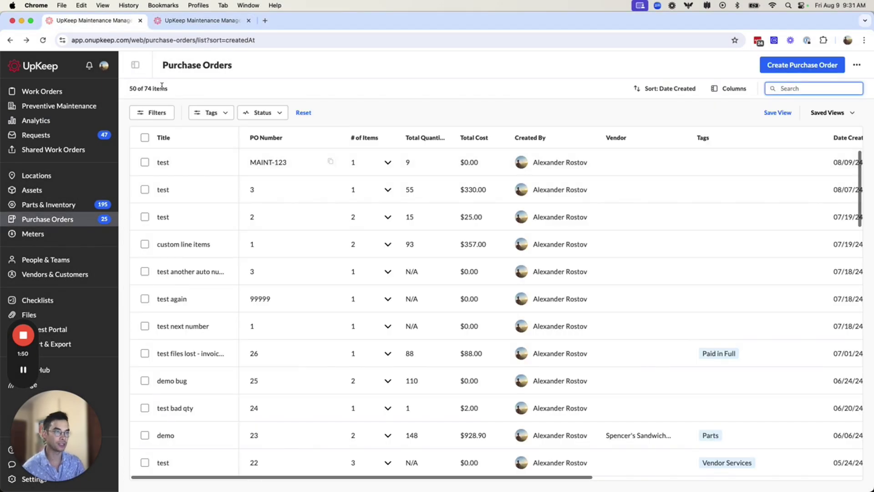
- Open the work orders list and examine the additional filter types on offer, without changing the applied filters
left_click(28, 91)
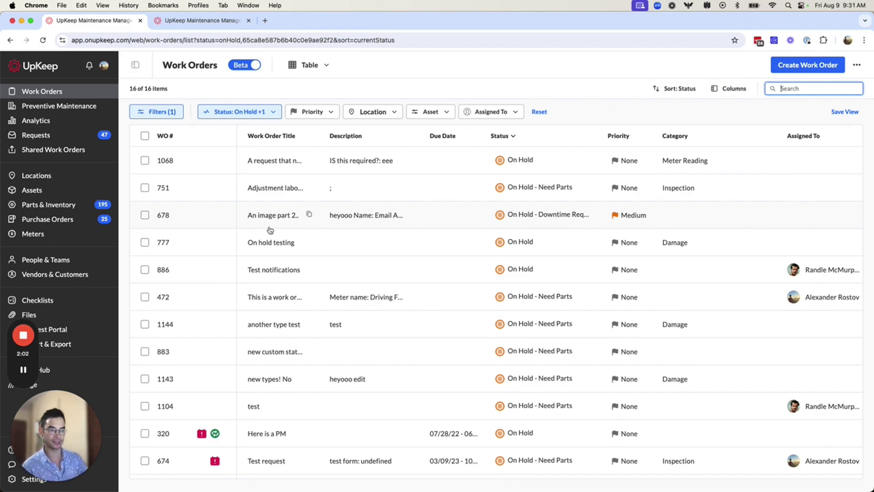
left_click(176, 118)
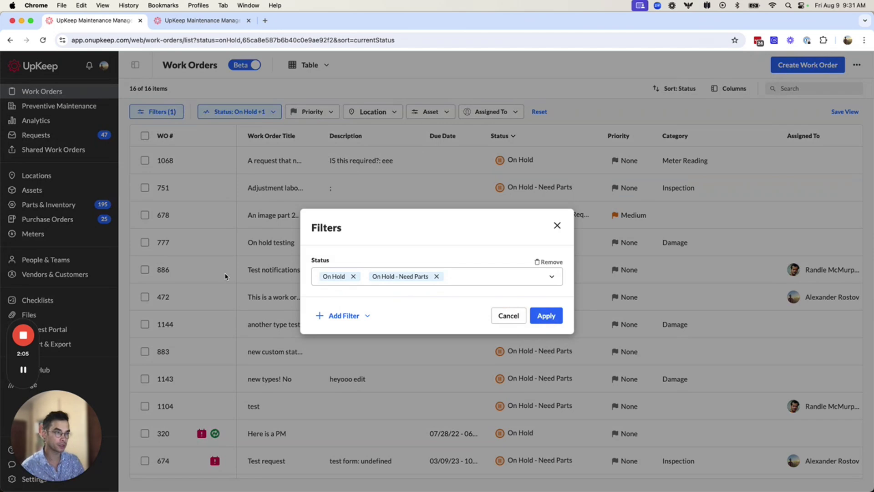
left_click(348, 316)
scroll(359, 409, "down", 3)
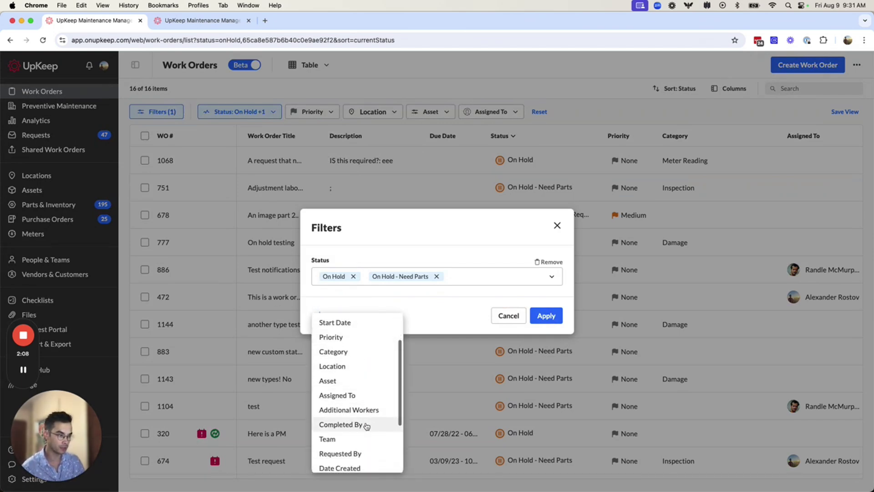
scroll(357, 429, "down", 2)
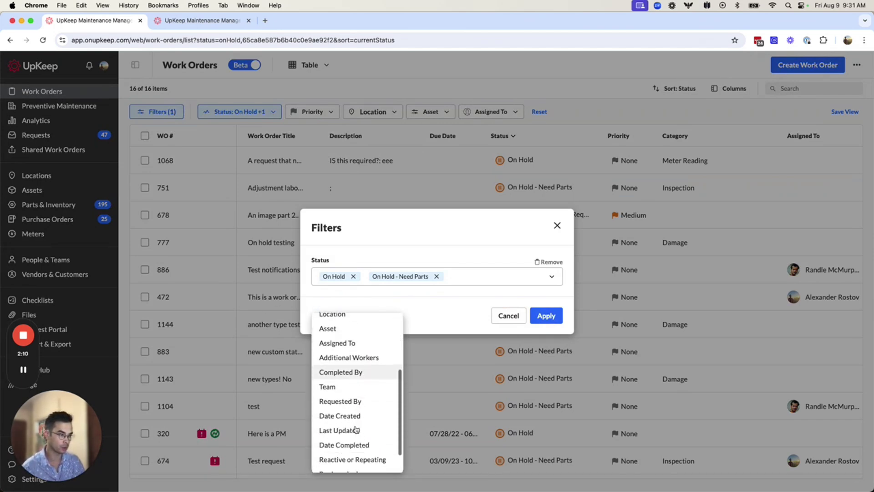
scroll(356, 429, "down", 2)
left_click(443, 217)
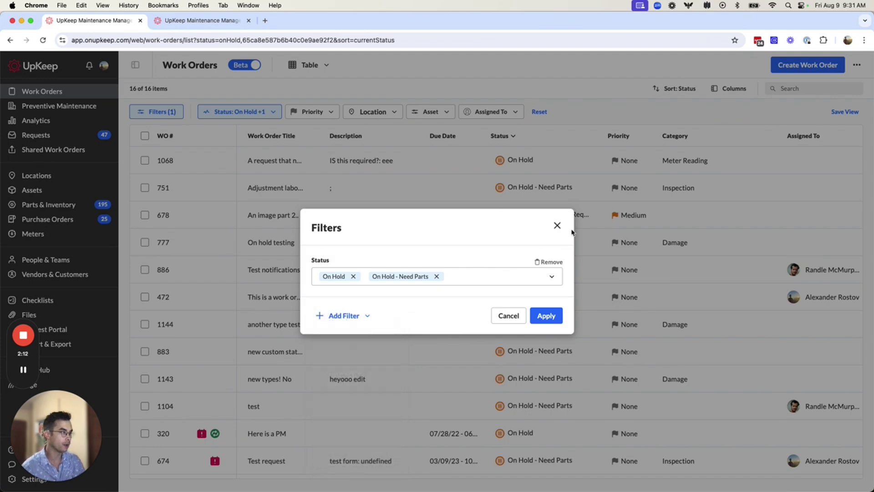
left_click(558, 225)
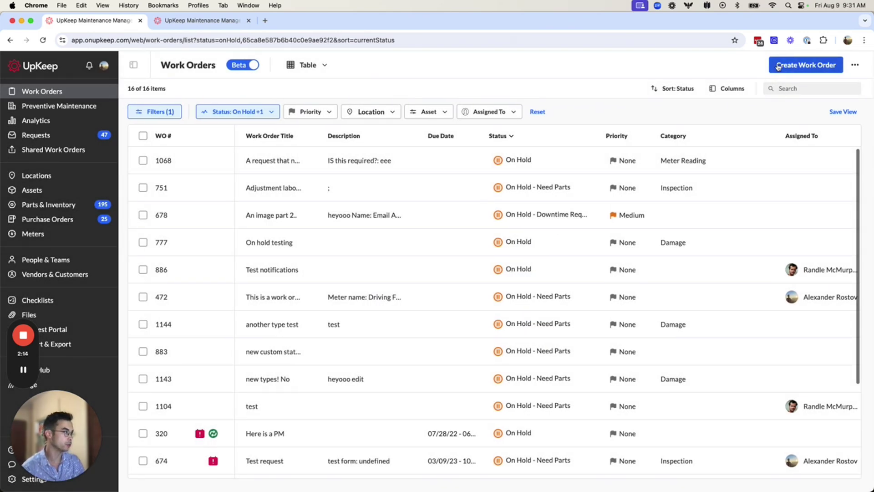
- Add the Requested By column to the work orders table
left_click(729, 89)
scroll(674, 202, "down", 4)
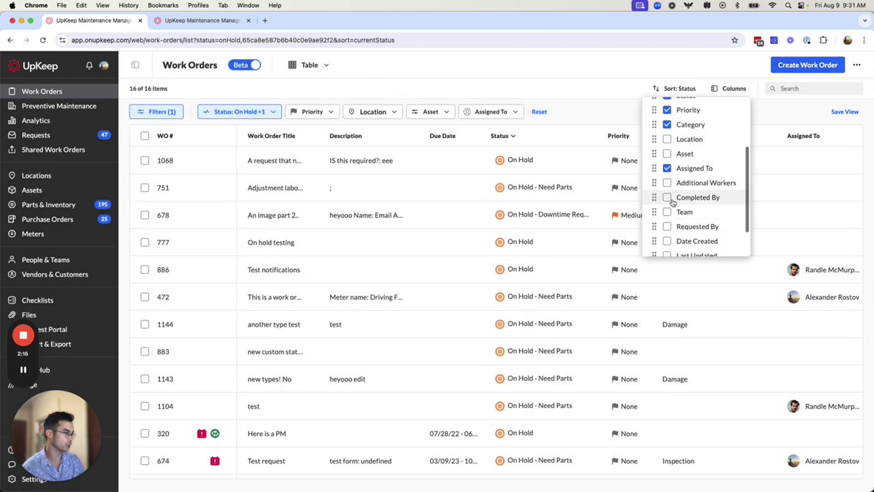
left_click(668, 227)
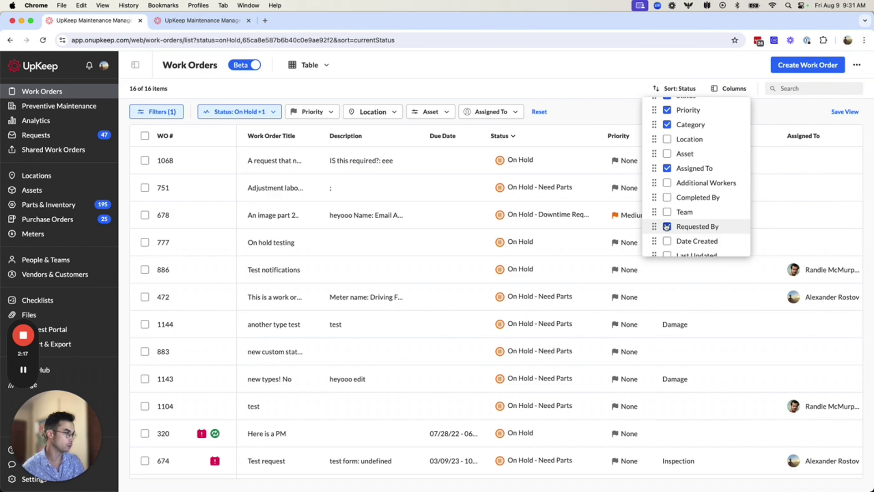
left_click(620, 115)
scroll(751, 172, "right", 3)
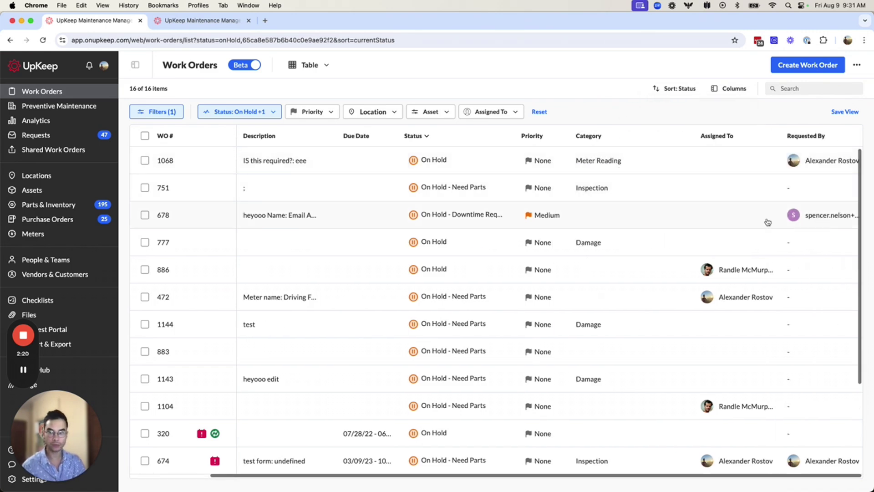
- Filter the work orders list by location to show only Unassigned ones
left_click(382, 113)
left_click(368, 186)
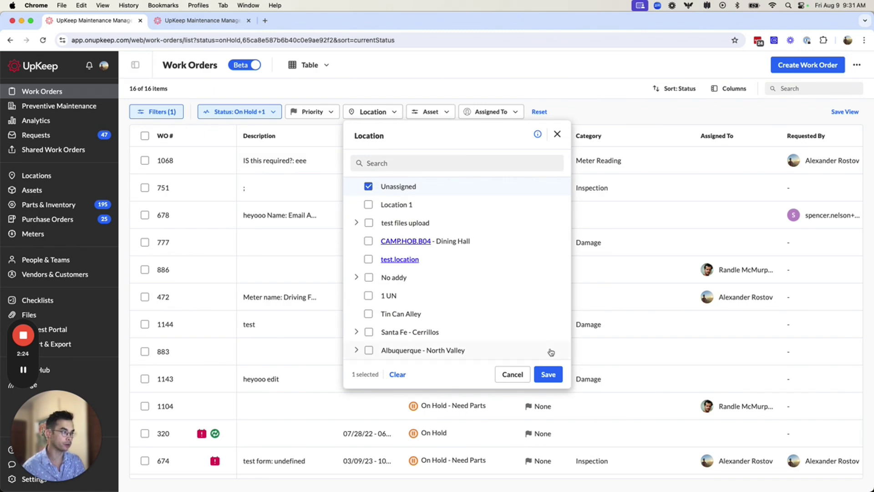
left_click(548, 374)
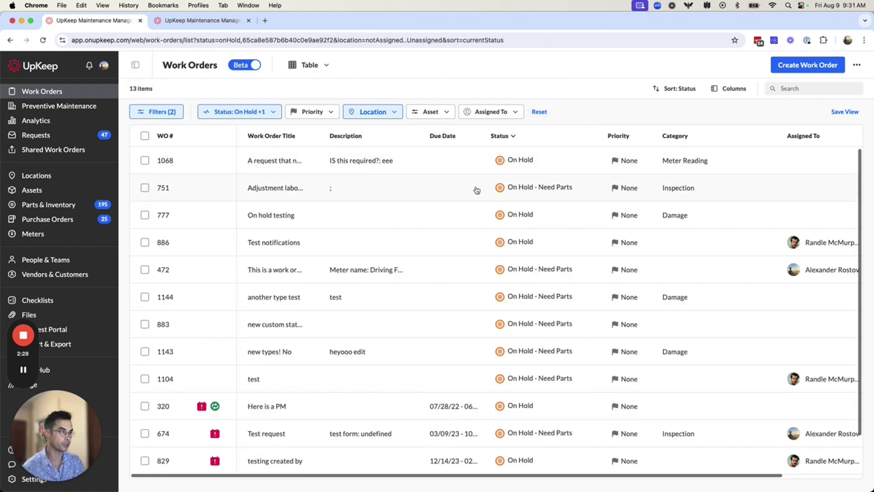
scroll(510, 196, "right", 2)
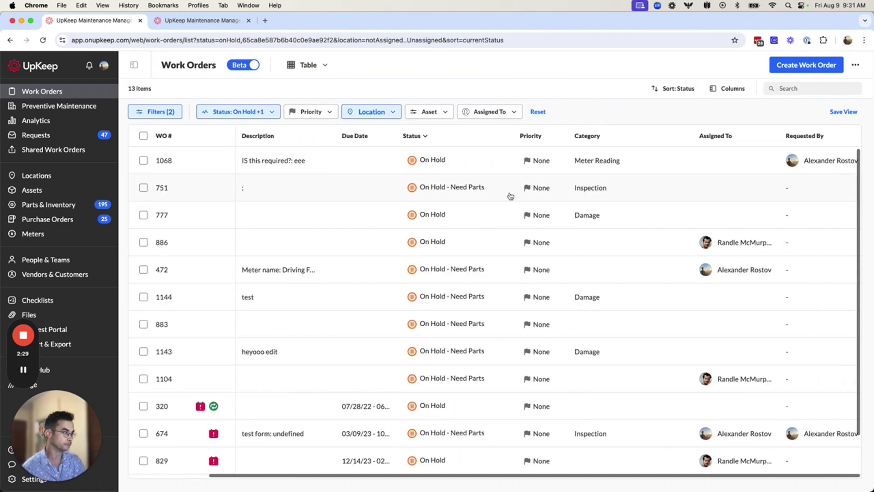
- Recheck the location filter's selection and look across the columns of the filtered work orders table
left_click(370, 112)
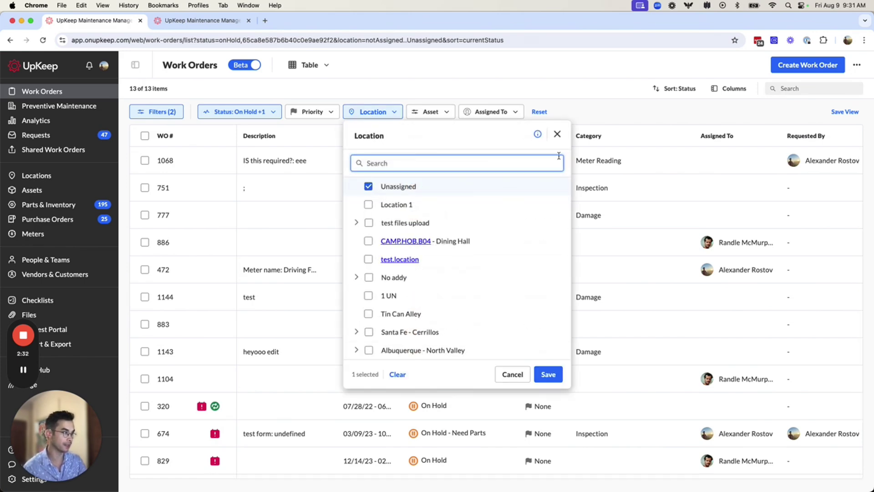
left_click(557, 134)
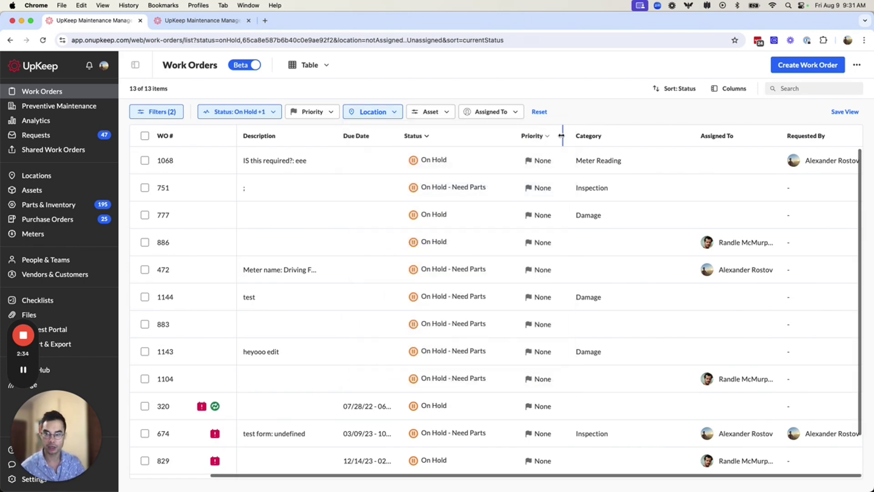
scroll(382, 238, "left", 1)
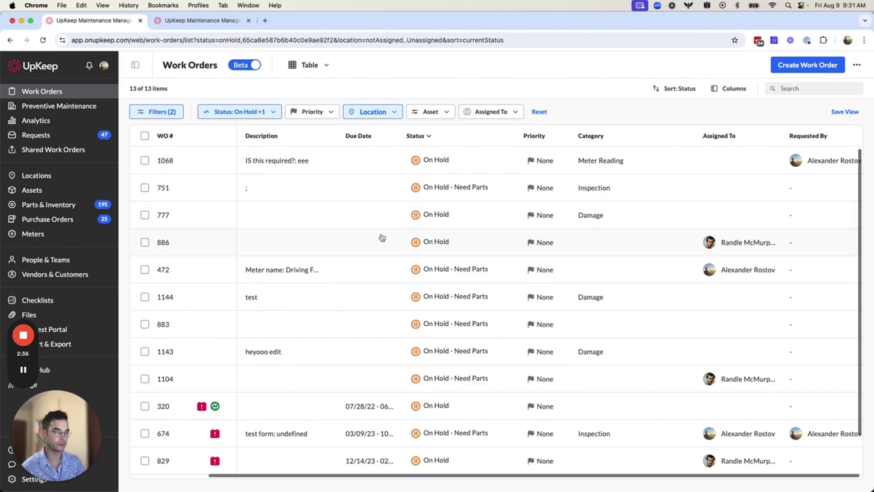
scroll(382, 238, "left", 3)
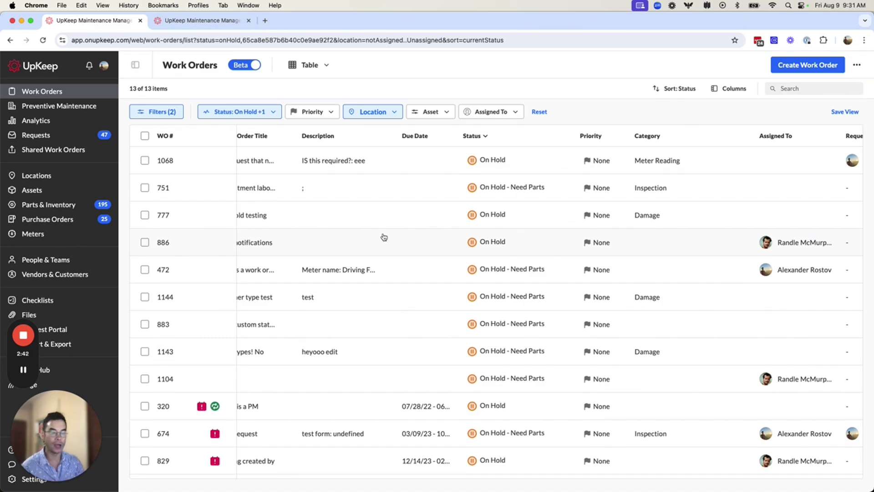
- Draft a message mentioning Everyone in the activity of the work order "A request that needs further approval", and close it unsent
left_click(187, 167)
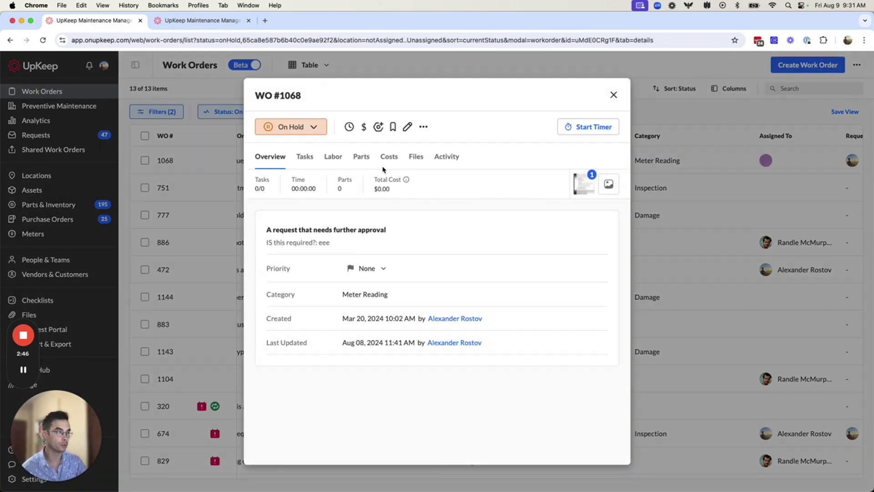
left_click(441, 159)
left_click(264, 416)
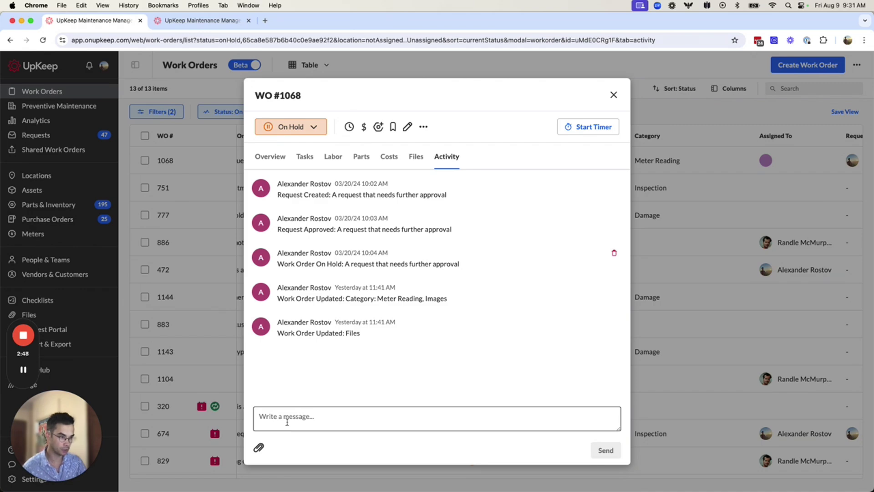
type("@every")
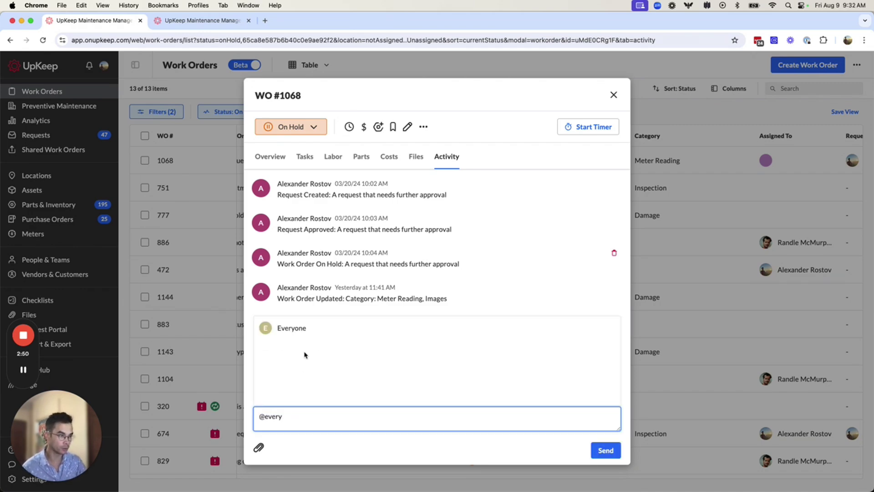
left_click(287, 332)
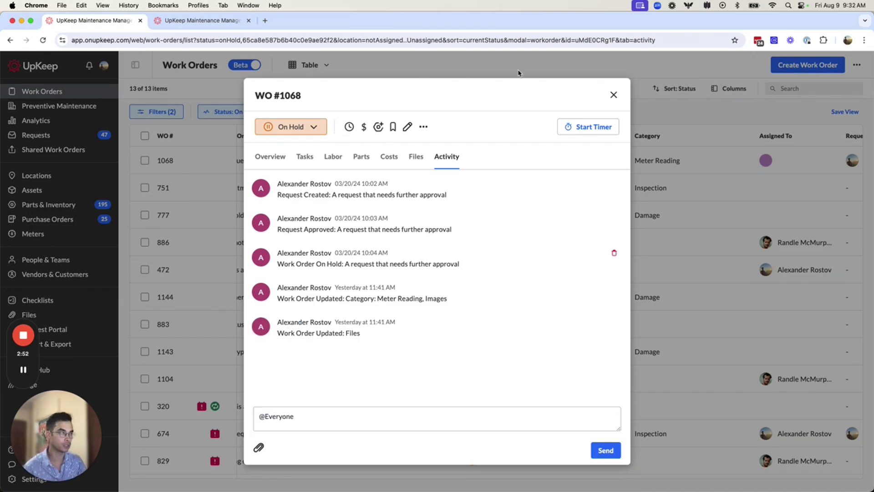
left_click(615, 96)
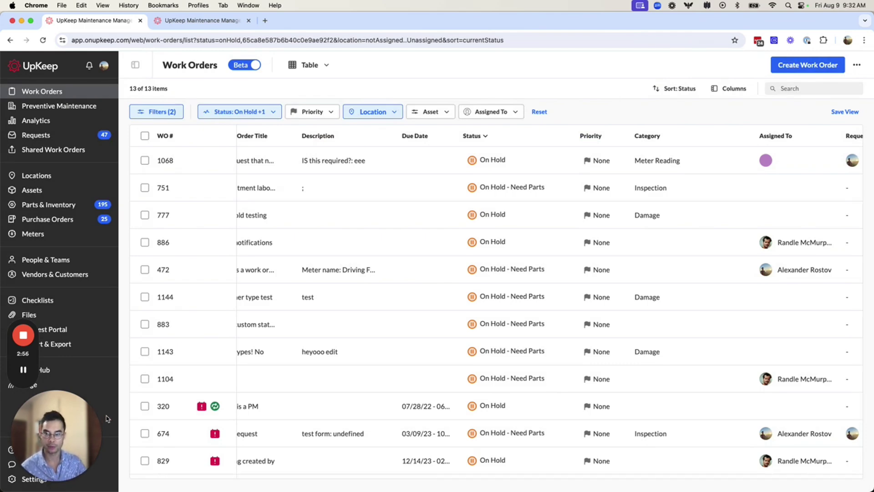
scroll(244, 331, "down", 1)
scroll(246, 329, "up", 1)
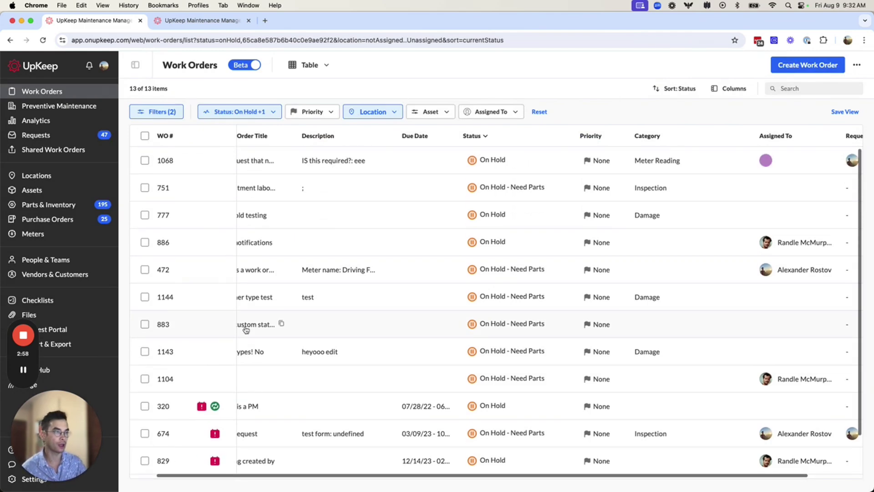
left_click(187, 169)
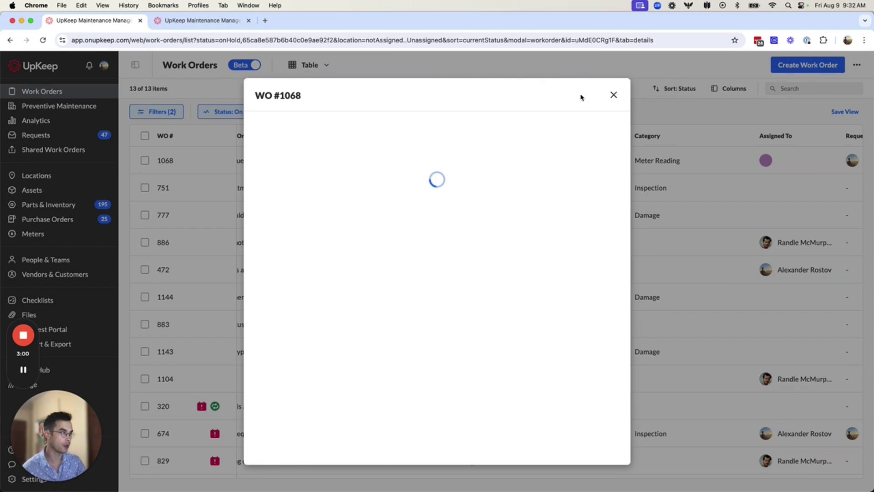
left_click(613, 95)
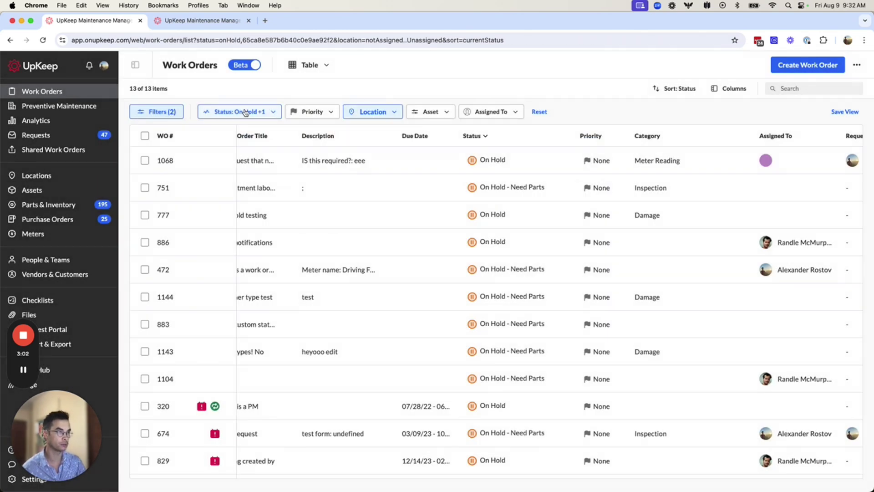
- Change the work orders status filter from On Hold to Complete, including the Complete - Not finished and Complete - Test custom statuses
left_click(245, 113)
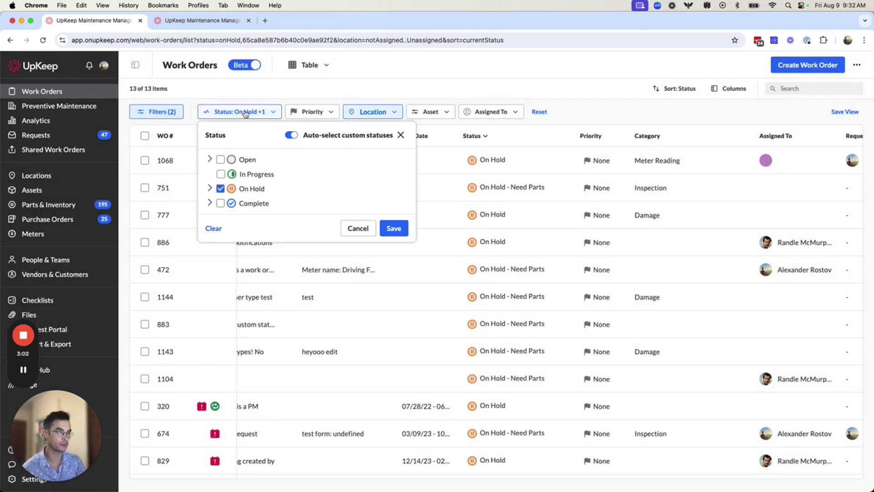
left_click(210, 189)
left_click(211, 240)
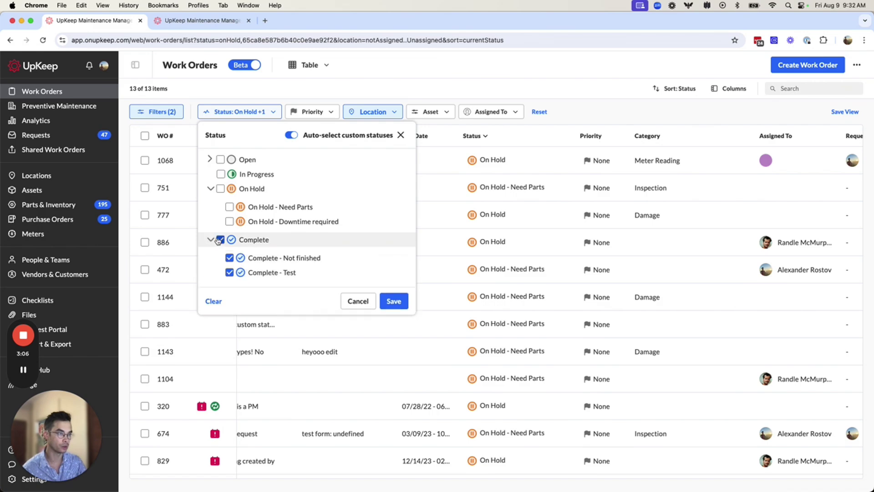
left_click(393, 300)
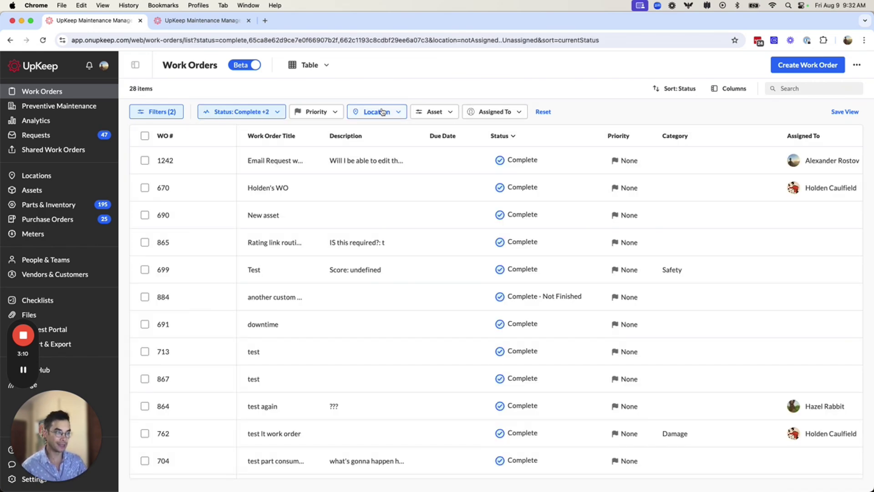
- Check the Date Completed field in the edit form of the work order "Email Request with an Image", and close it without saving
left_click(207, 165)
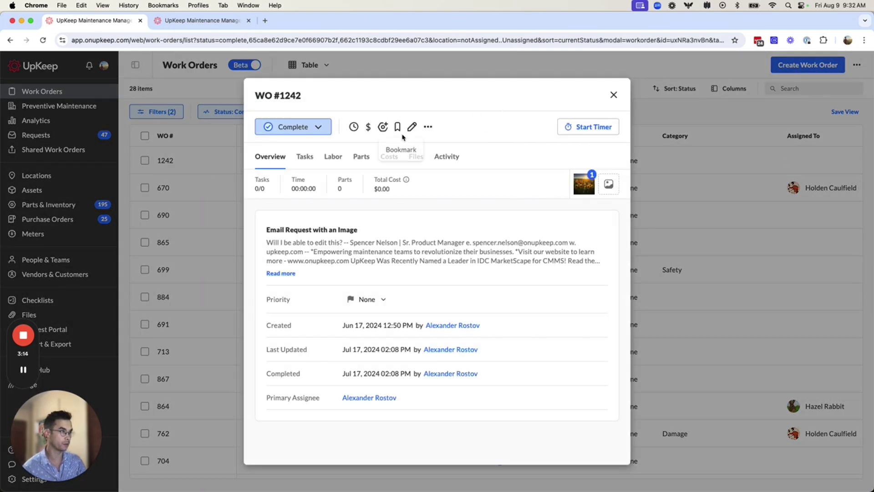
left_click(412, 126)
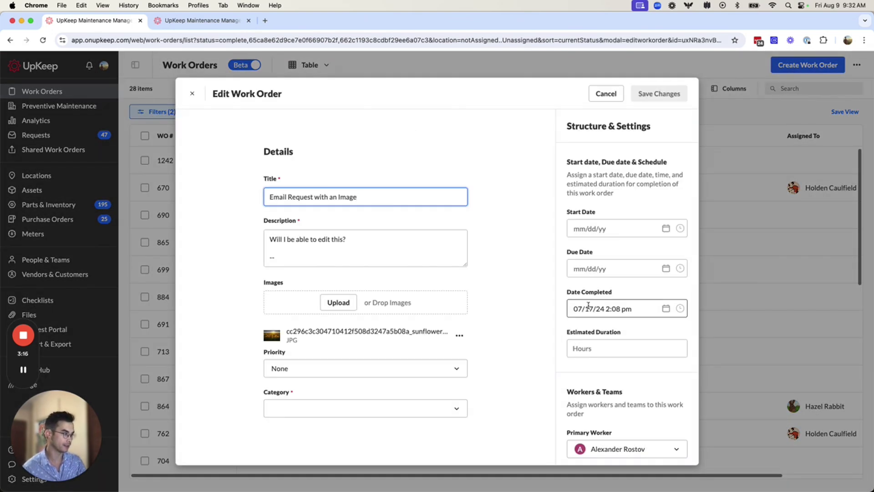
left_click(608, 94)
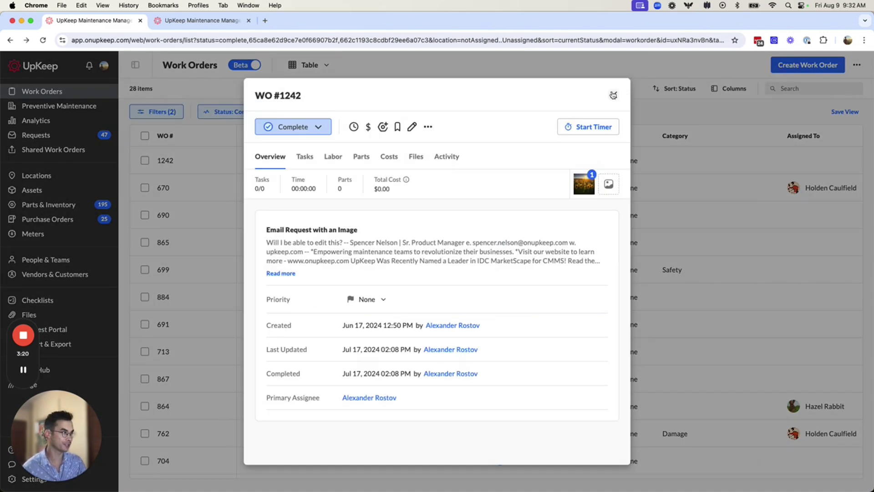
left_click(613, 95)
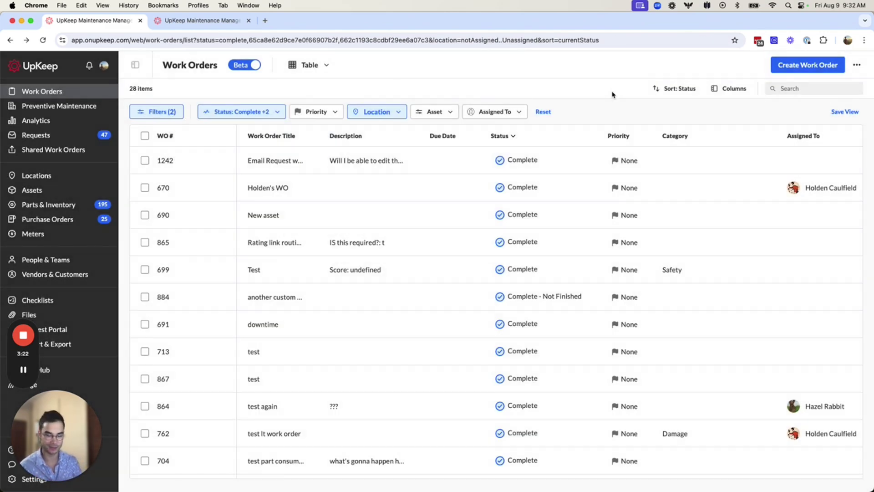